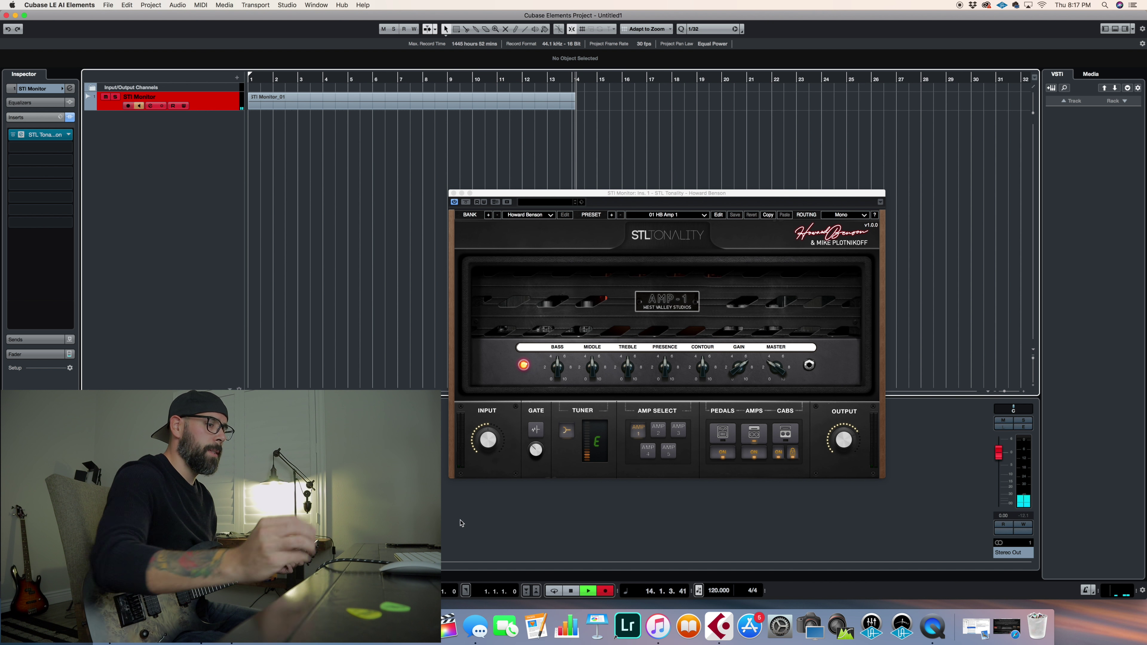
# Step: Switch STL Tonality's amp model to AMP-2
pyautogui.click(658, 430)
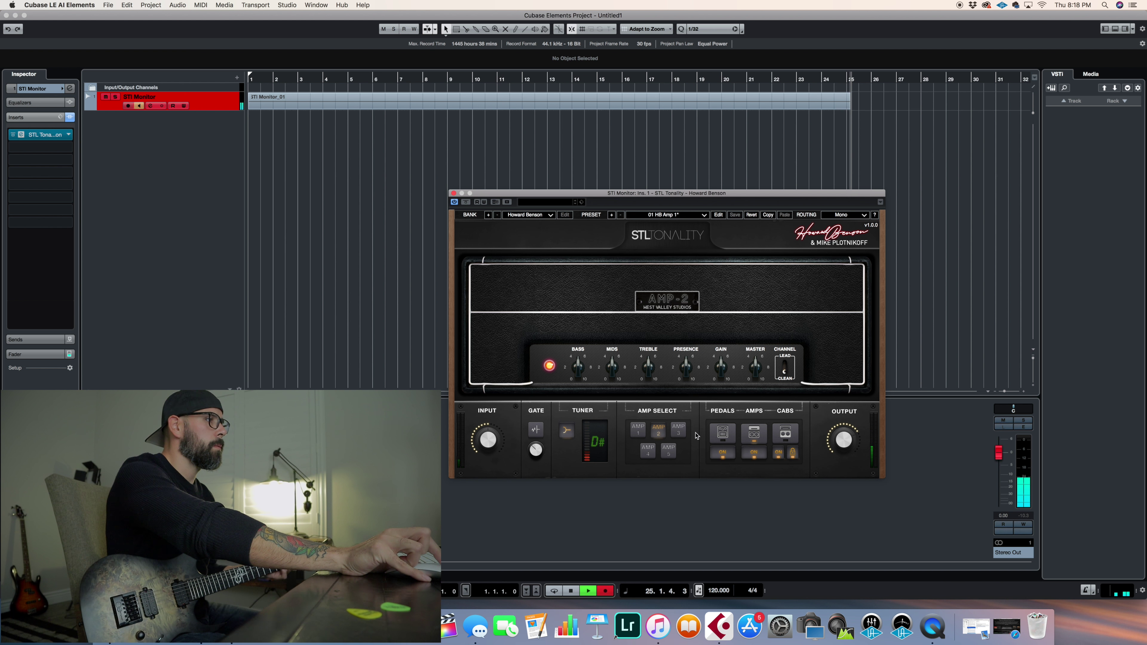
# Step: Switch STL Tonality to the red AMP-3 amp head
pyautogui.click(681, 433)
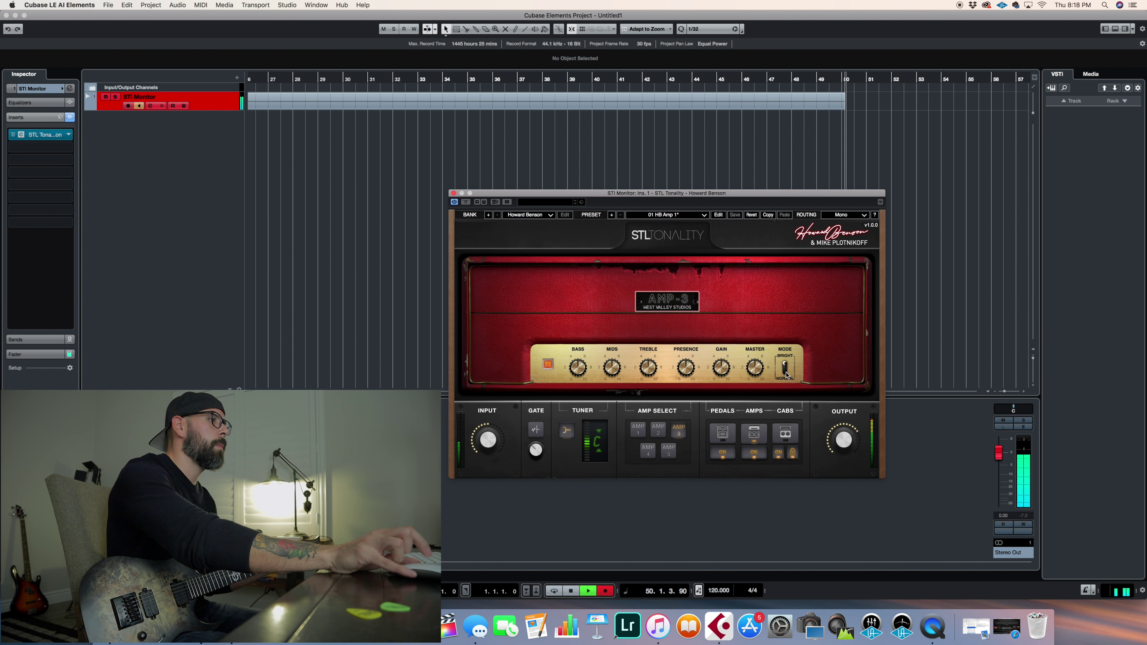
pyautogui.click(651, 452)
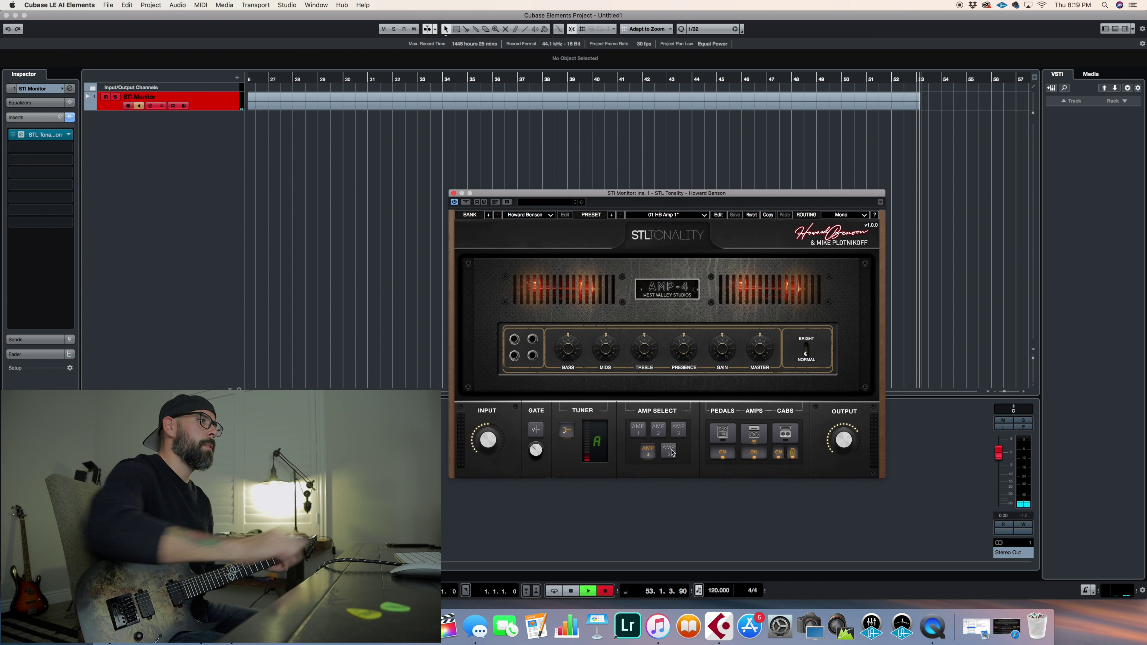
# Step: Turn on the Bright switch and change the amp to the AMP-5 tweed model
pyautogui.click(807, 354)
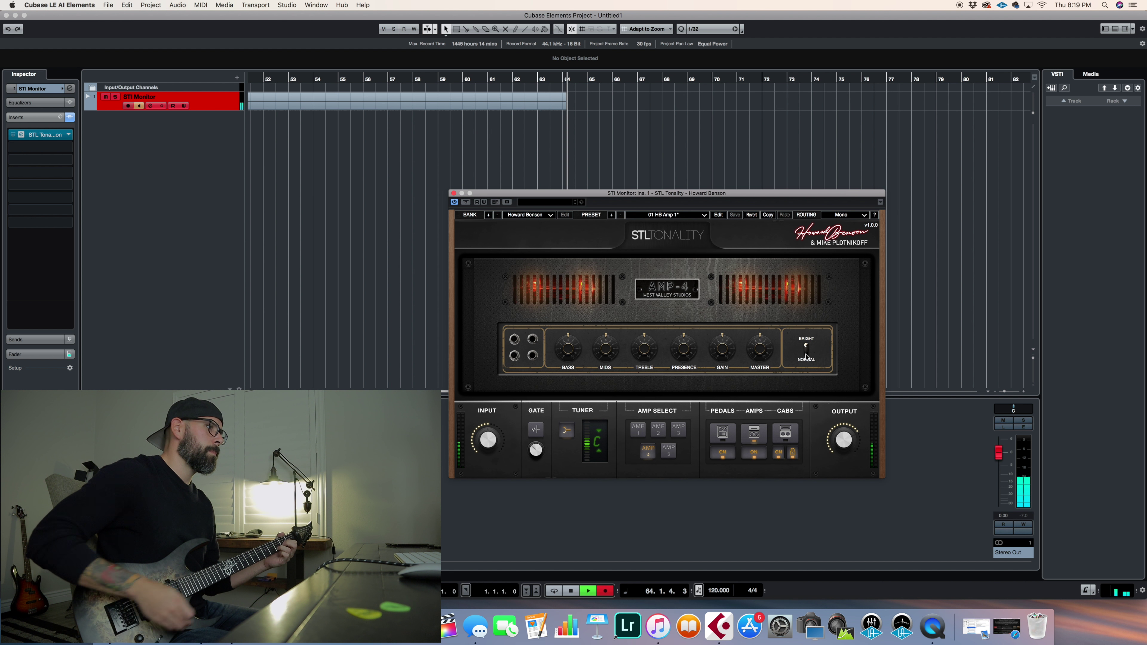
pyautogui.click(669, 451)
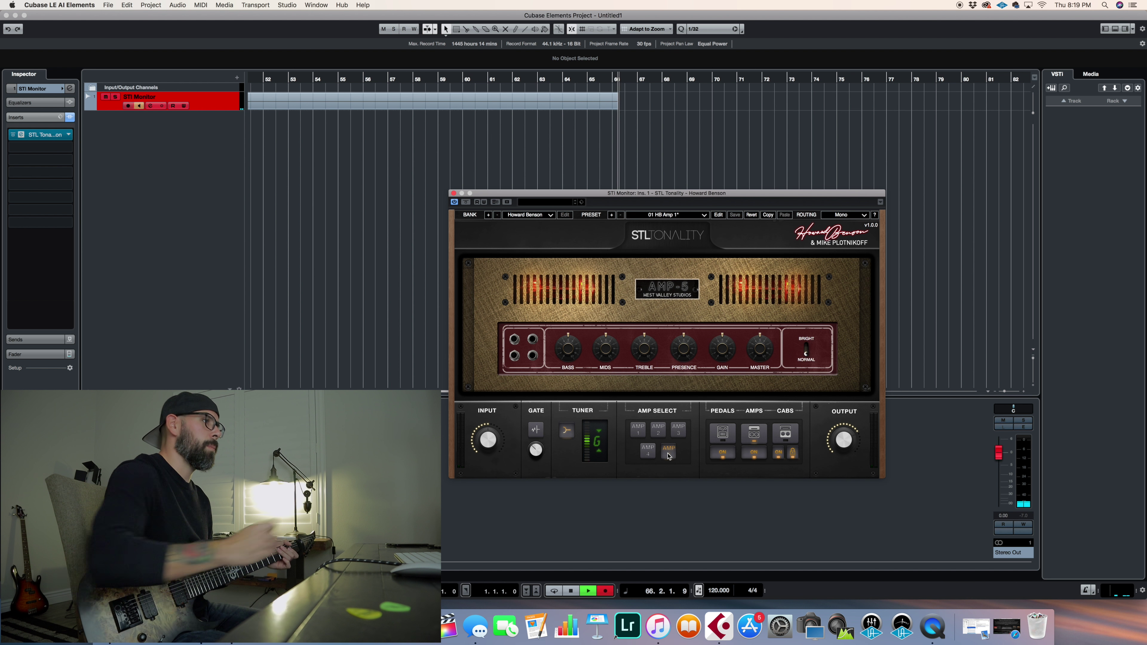
# Step: Show the pedalboard, switch the Delay pedal on and the Screamer pedal off
pyautogui.click(723, 434)
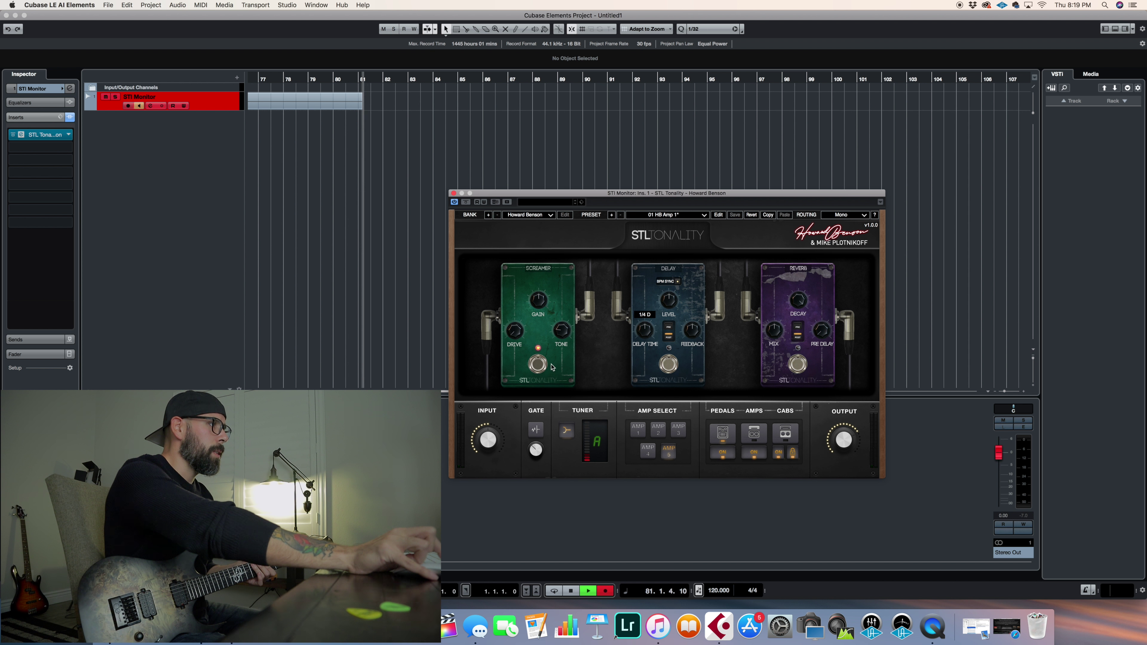
pyautogui.click(669, 364)
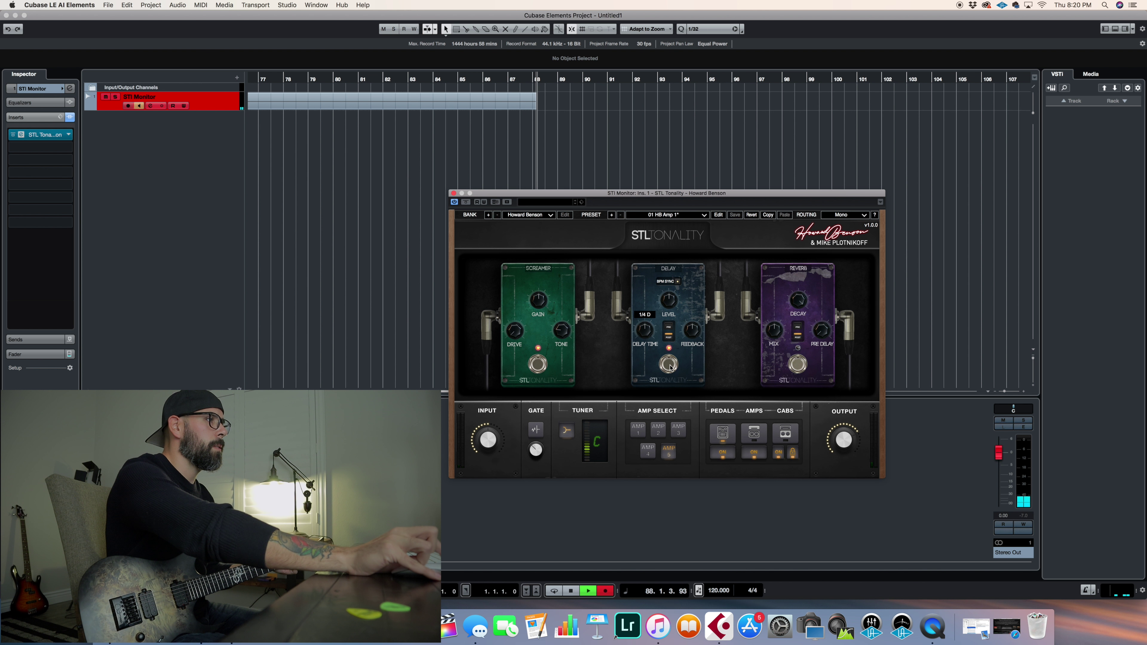
pyautogui.click(539, 365)
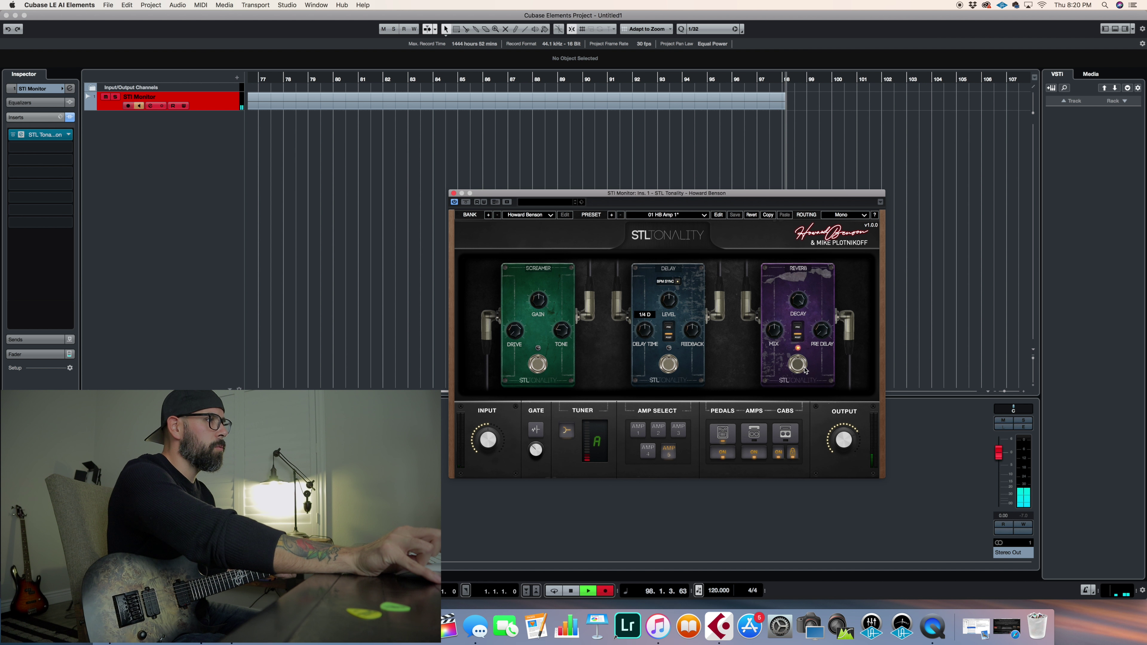
# Step: Switch the Screamer pedal back on and return to the cabinet choices
pyautogui.click(785, 435)
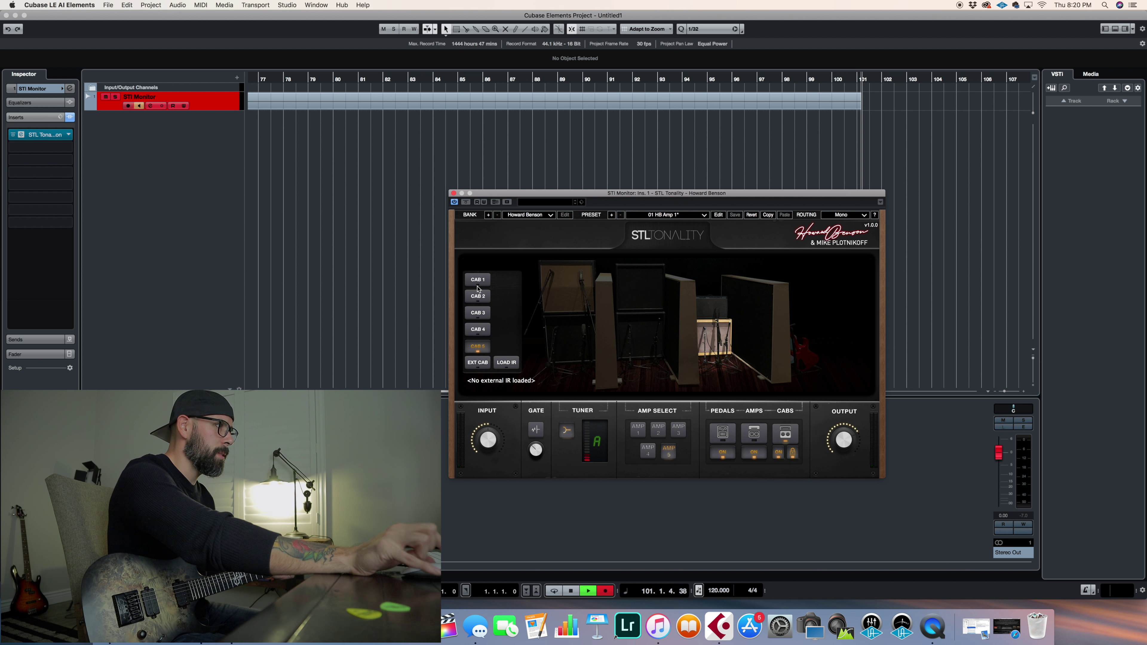
pyautogui.click(477, 280)
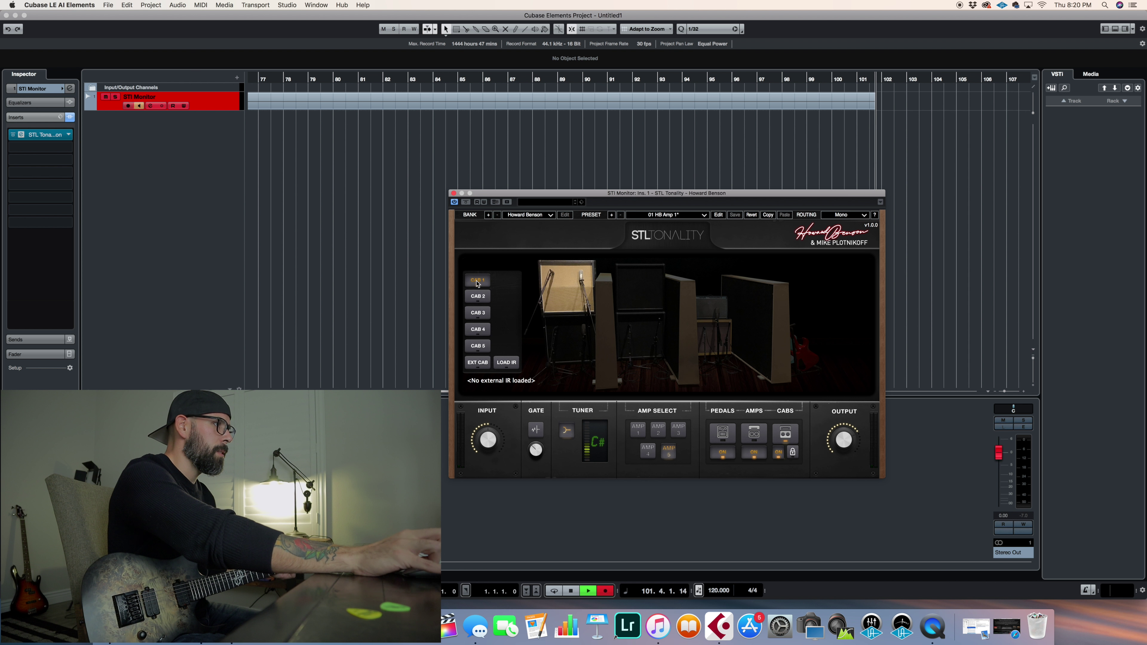
pyautogui.click(637, 430)
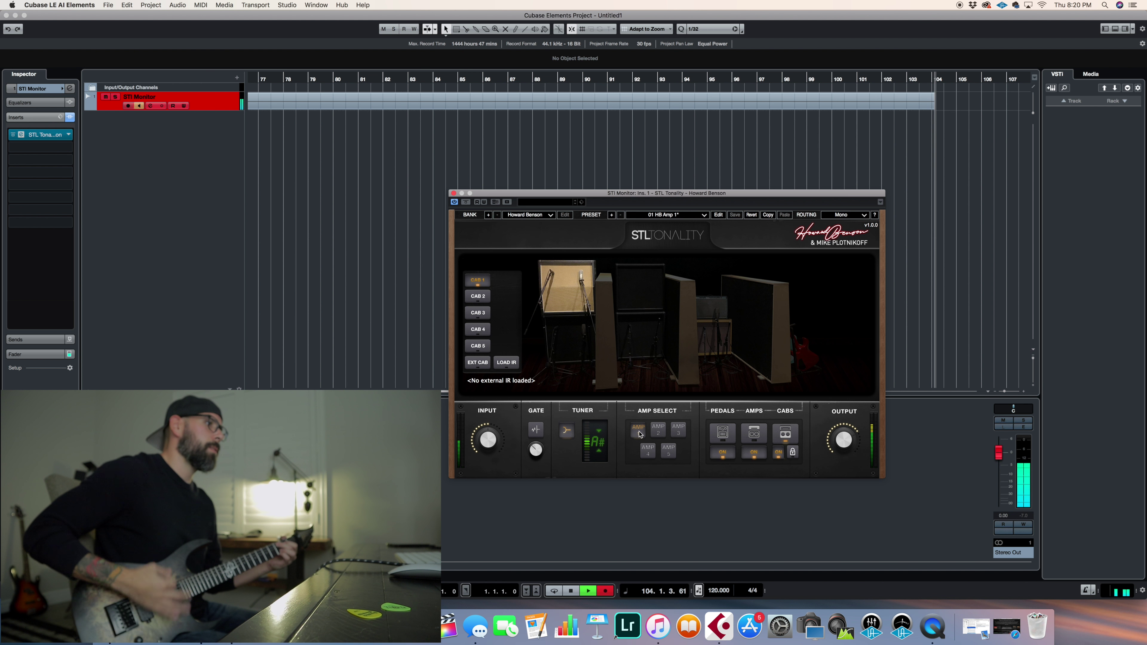
pyautogui.click(722, 433)
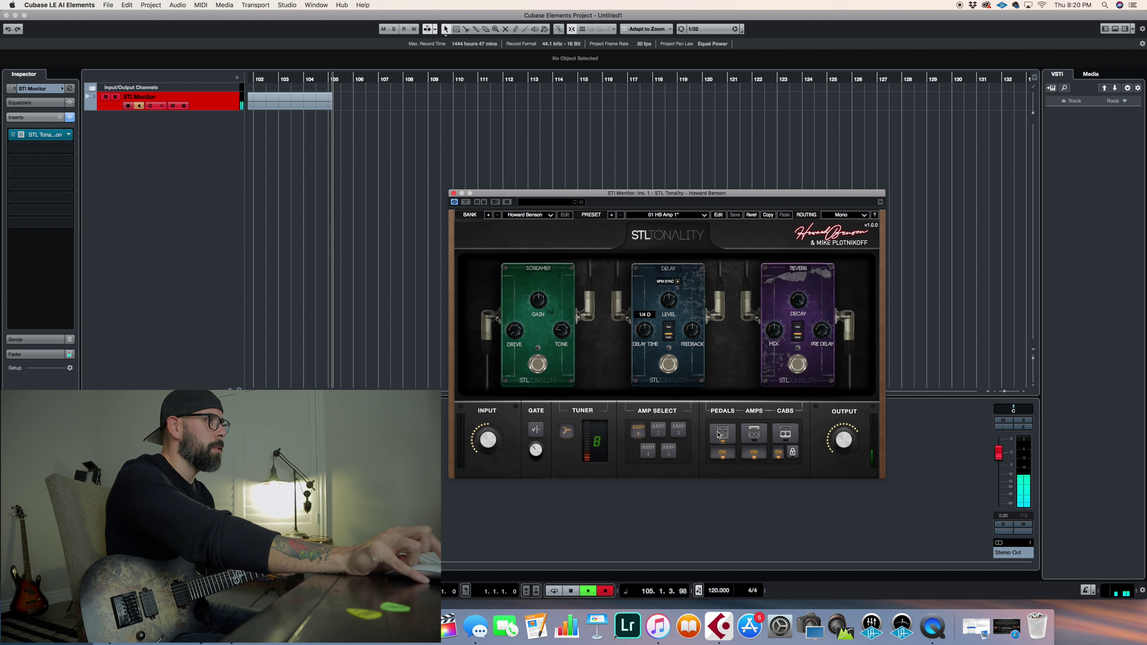
pyautogui.click(538, 364)
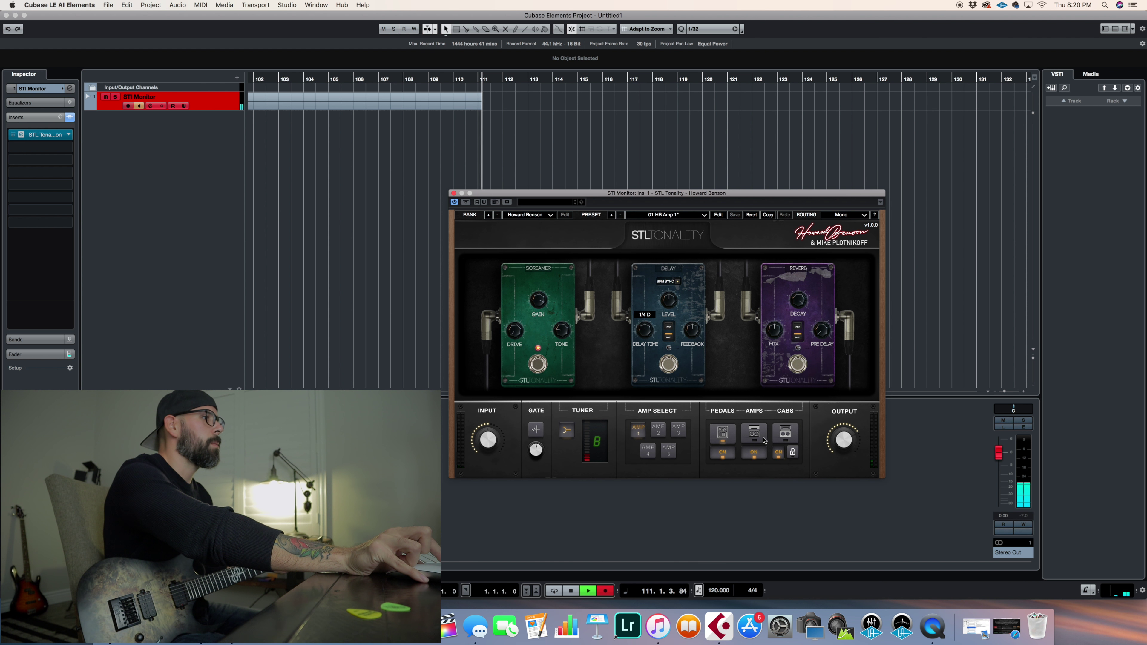
pyautogui.click(786, 436)
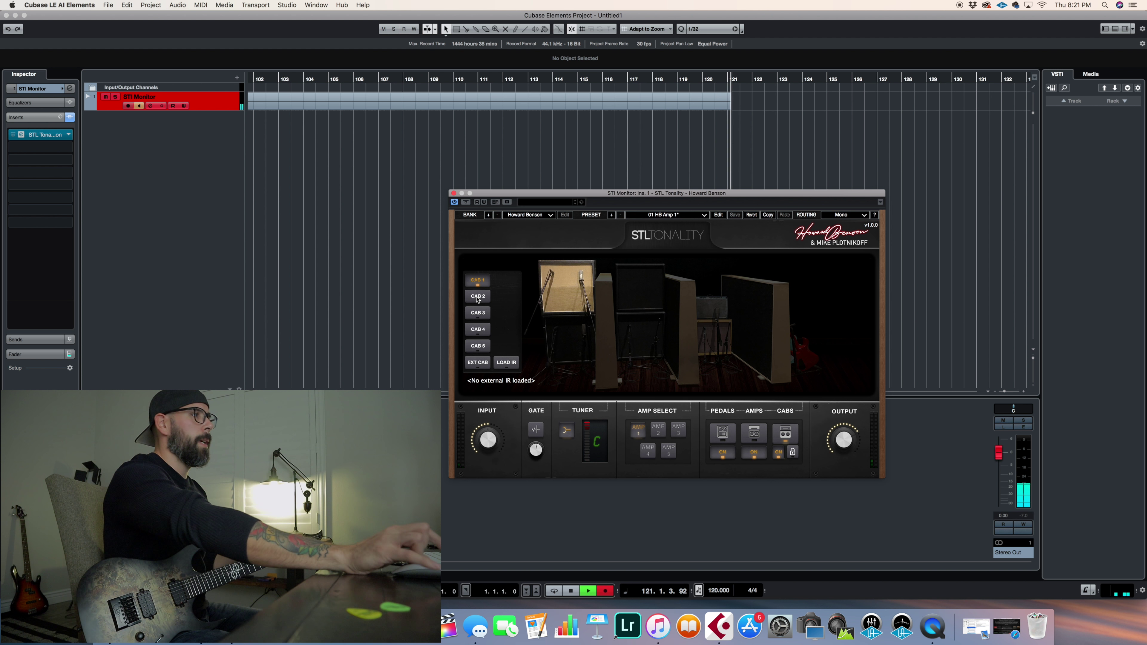
# Step: Audition the CAB 2 speaker cabinet
pyautogui.click(478, 297)
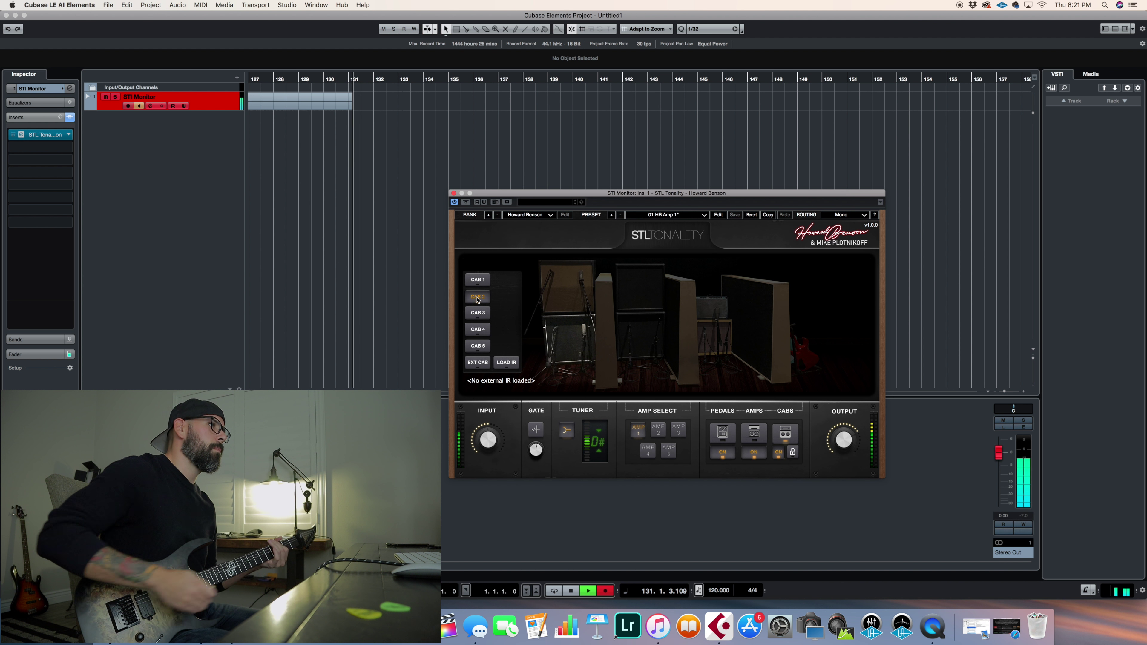
# Step: Audition cabinets CAB 3, CAB 4 and CAB 5, then return to CAB 1
pyautogui.click(478, 314)
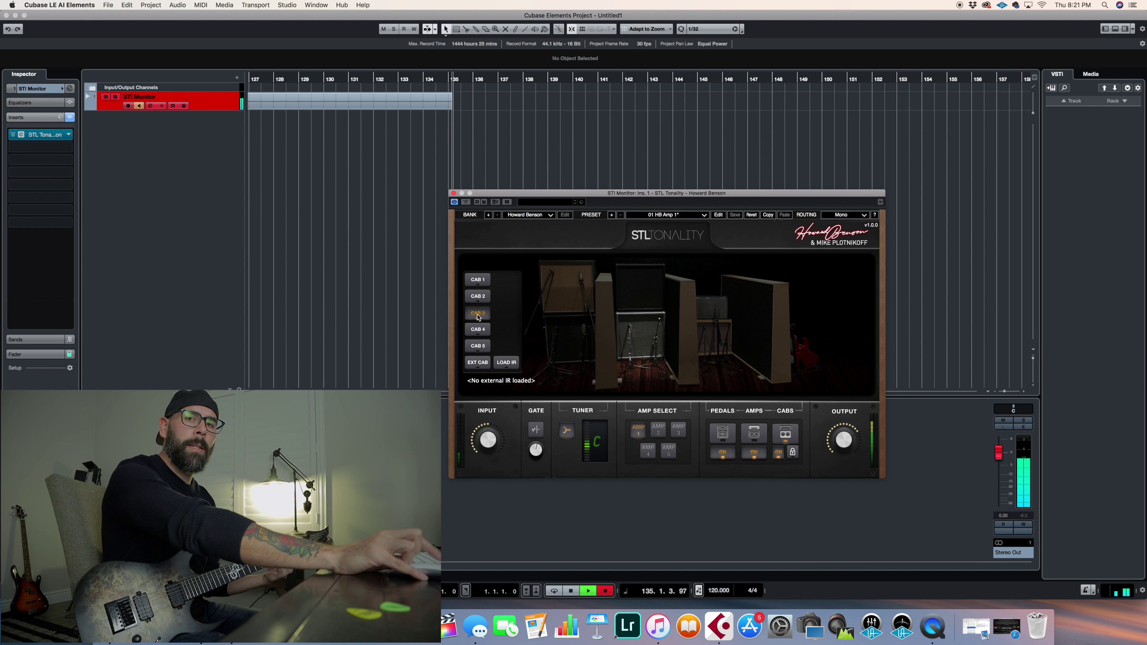
pyautogui.click(476, 332)
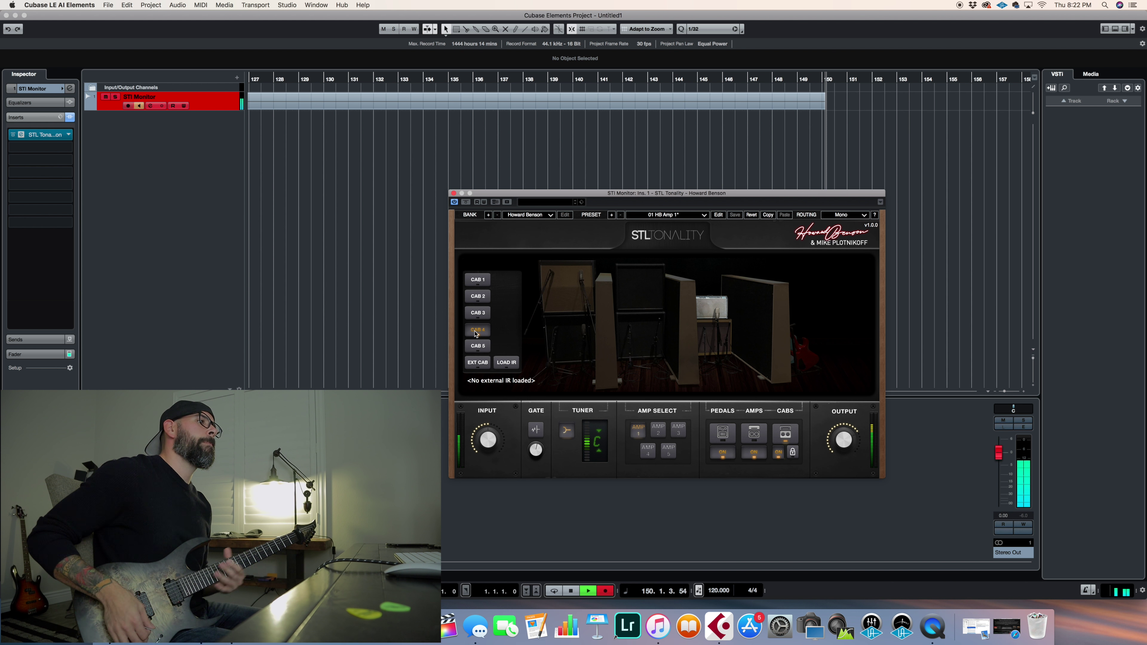
pyautogui.click(478, 346)
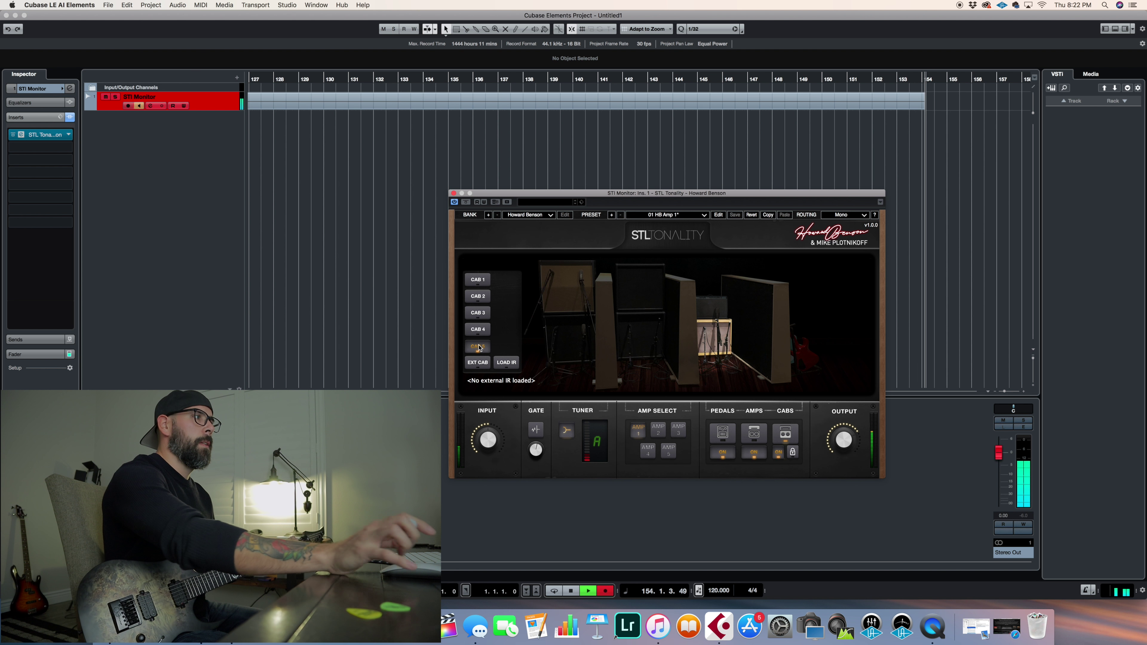
pyautogui.click(478, 282)
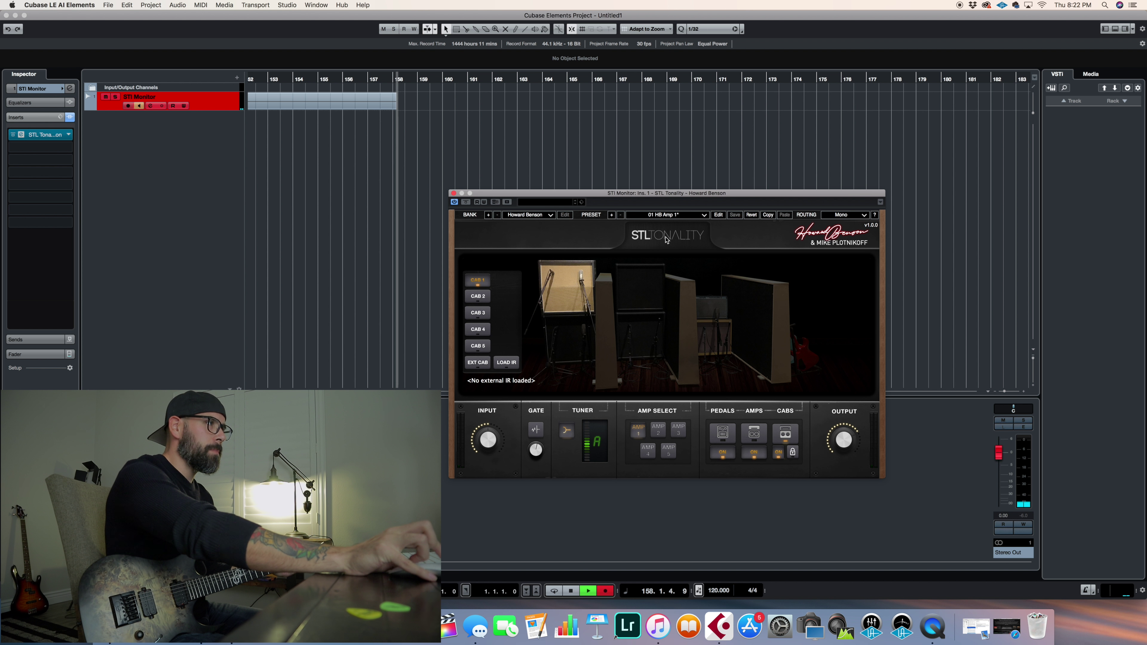
# Step: Open the STL Tonality preset list to load 11 Howard - Heavy Rhythm 1
pyautogui.click(658, 215)
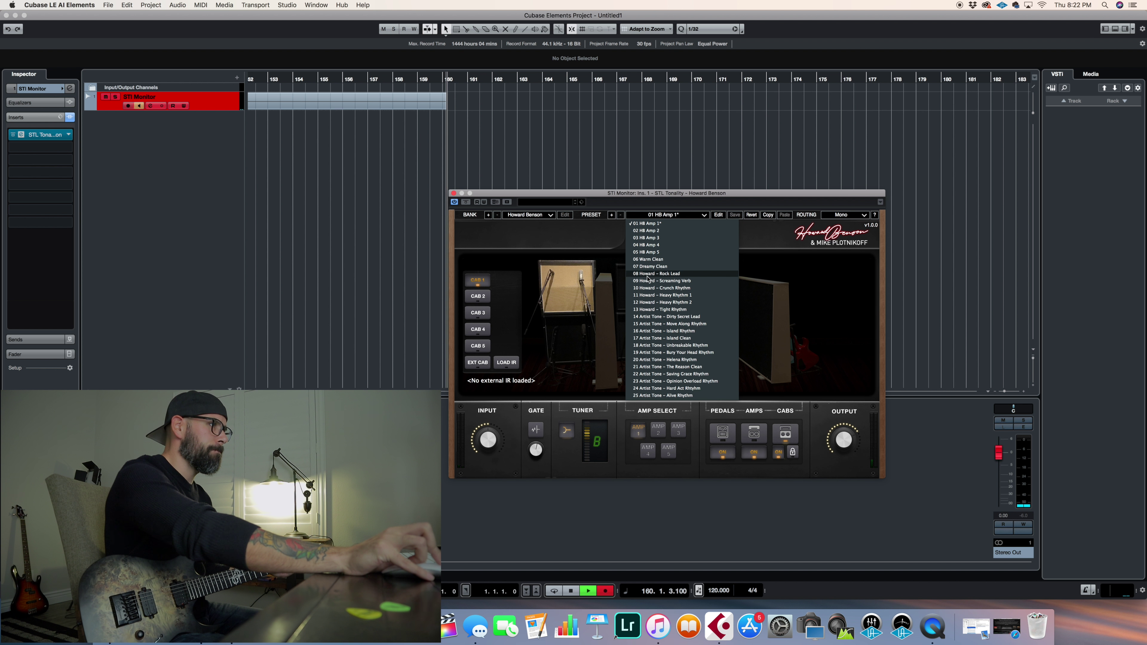
pyautogui.click(666, 296)
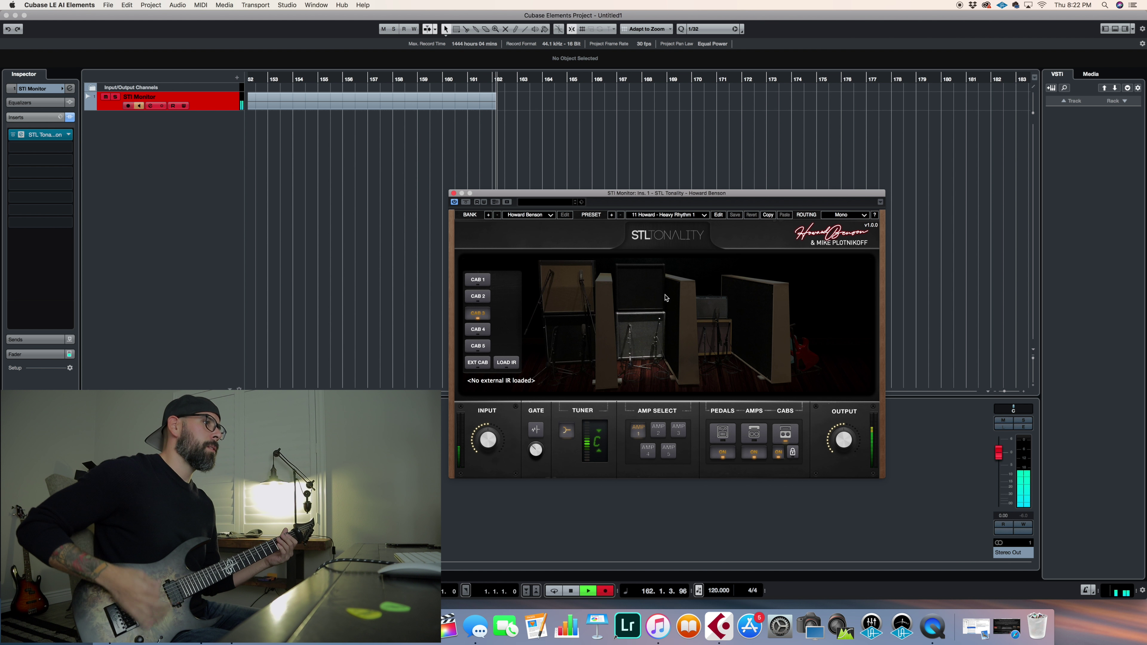
# Step: Show the amp head controls and raise the Screamer pedal's gain to 8.3
pyautogui.click(756, 432)
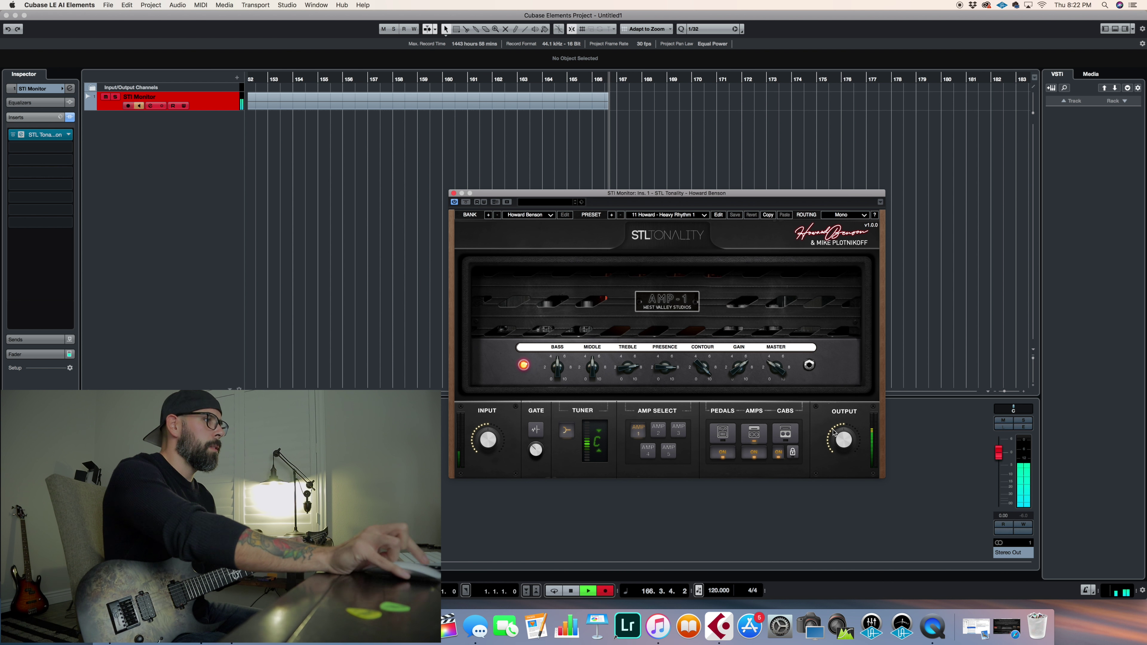
pyautogui.click(734, 435)
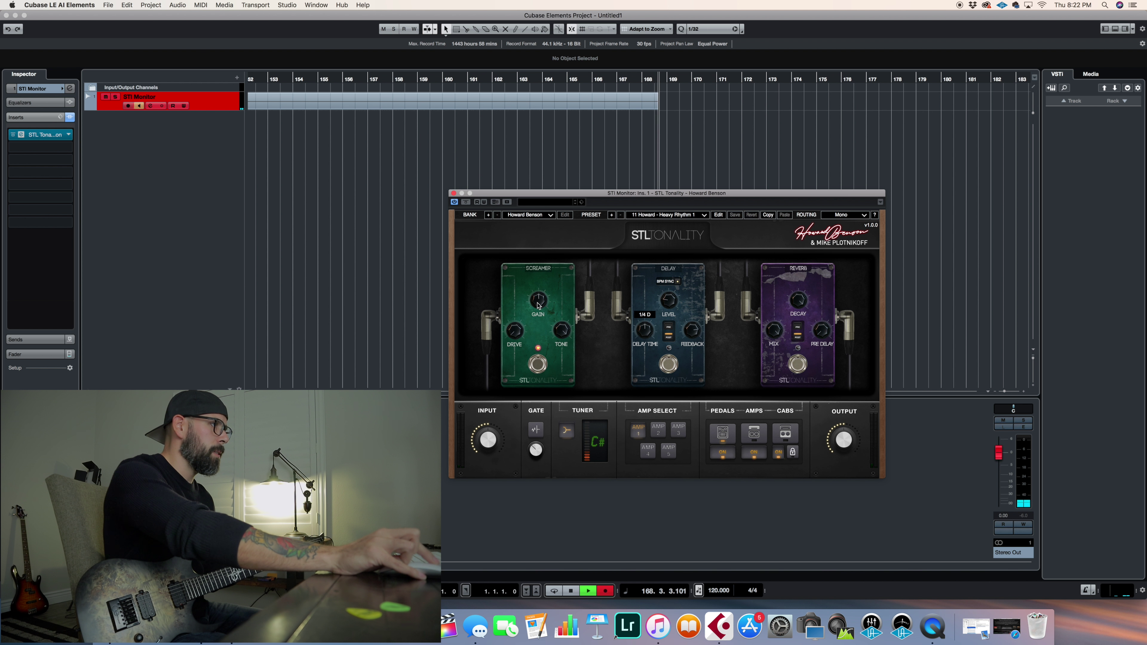
pyautogui.moveTo(542, 292); pyautogui.dragTo(528, 286)
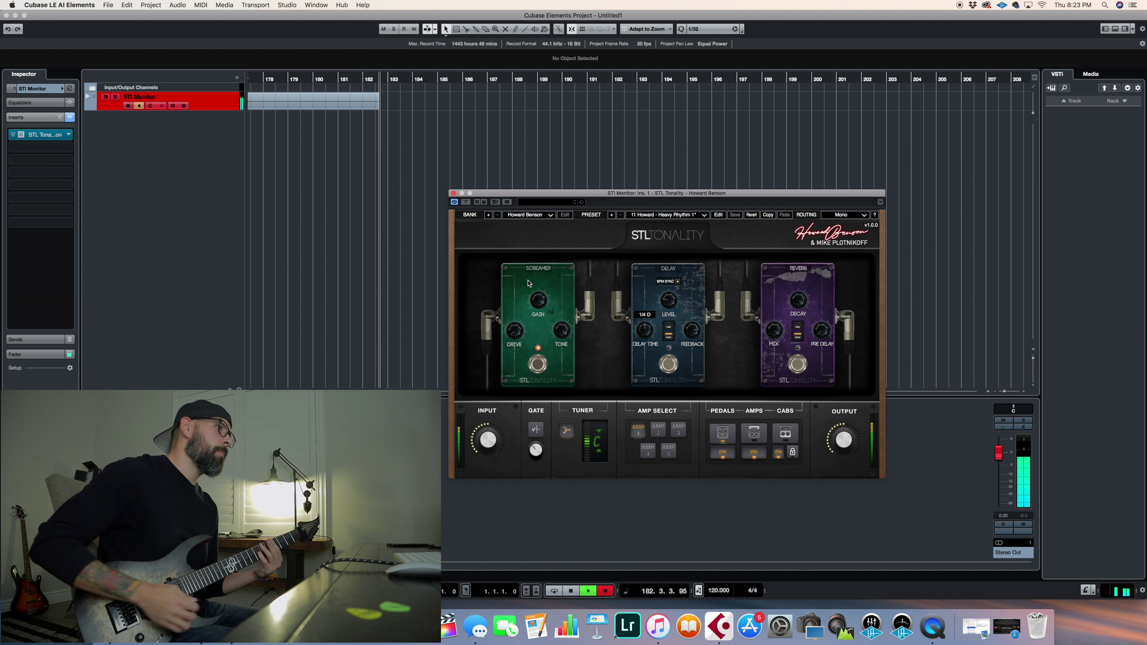
pyautogui.click(705, 216)
pyautogui.click(674, 301)
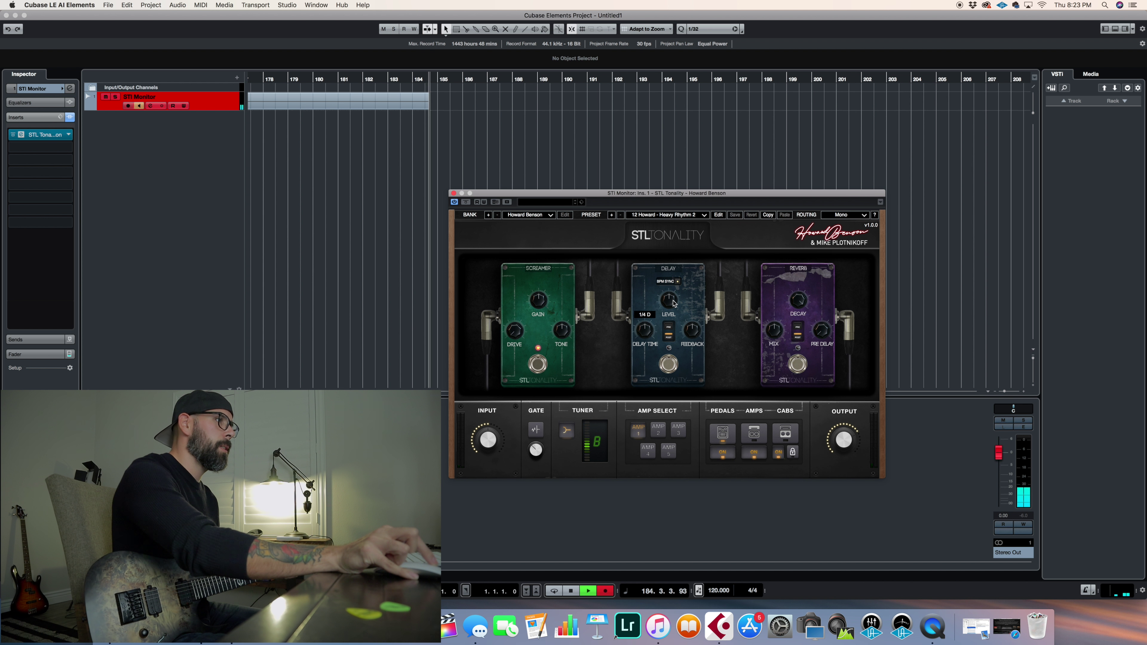
# Step: Turn the Screamer gain to 7.5 on the Heavy Rhythm 2 preset
pyautogui.moveTo(538, 300)
pyautogui.mouseDown()
pyautogui.moveTo(532, 287)
pyautogui.moveTo(531, 312)
pyautogui.mouseUp()
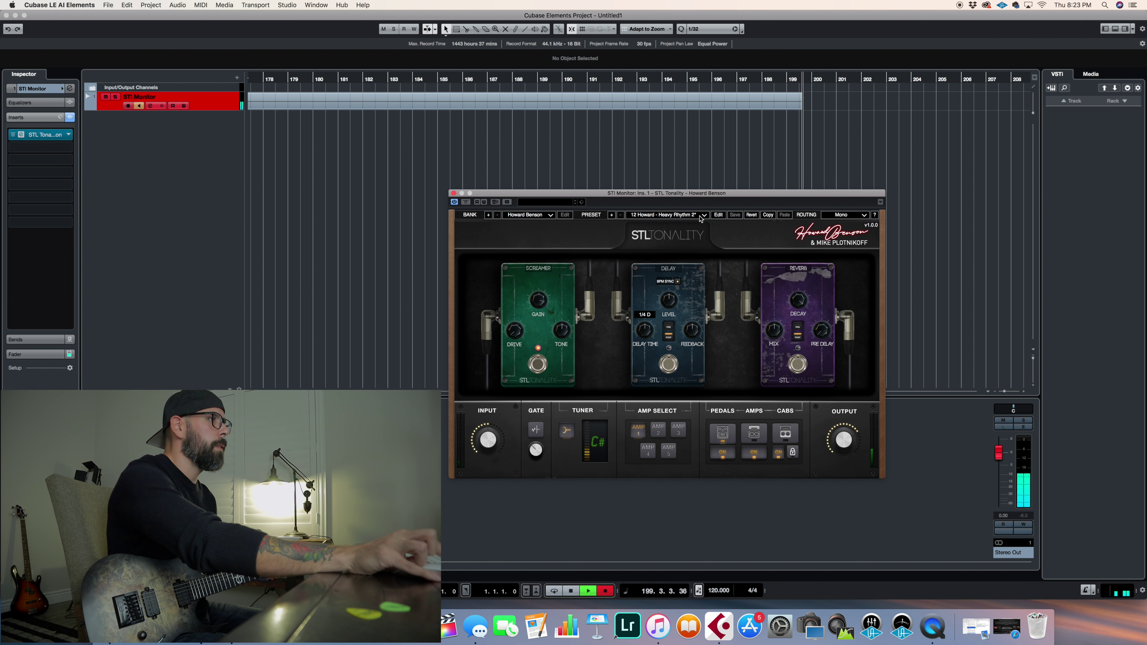
pyautogui.click(663, 215)
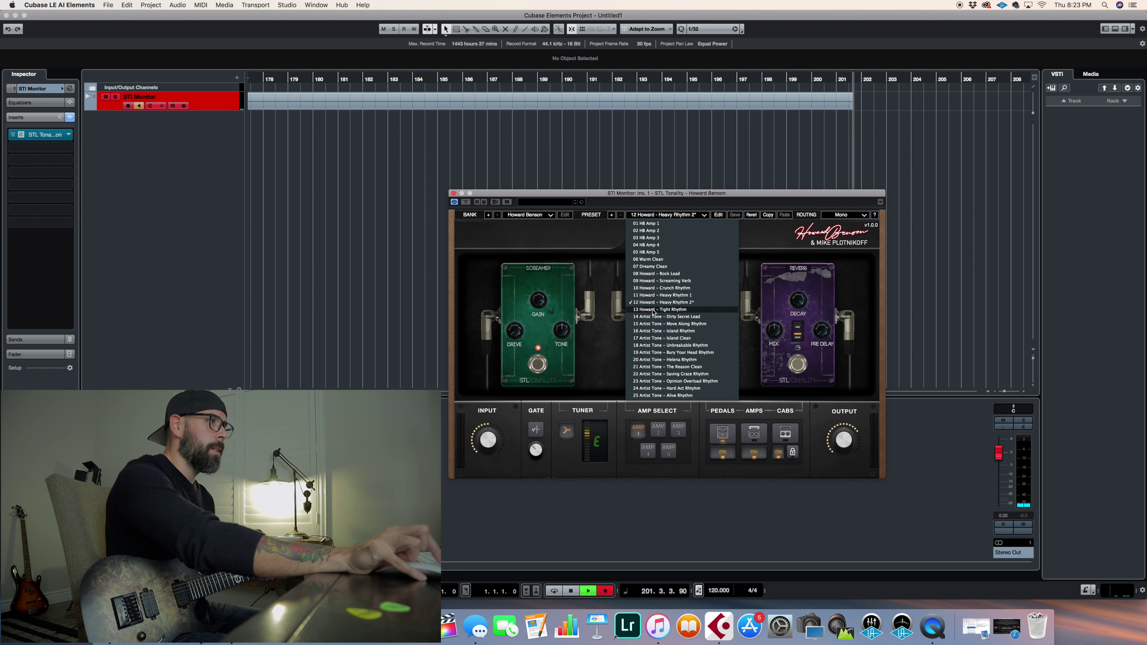
# Step: Load the 13 Howard - Tight Rhythm preset and raise its Screamer gain to 8.9
pyautogui.click(653, 310)
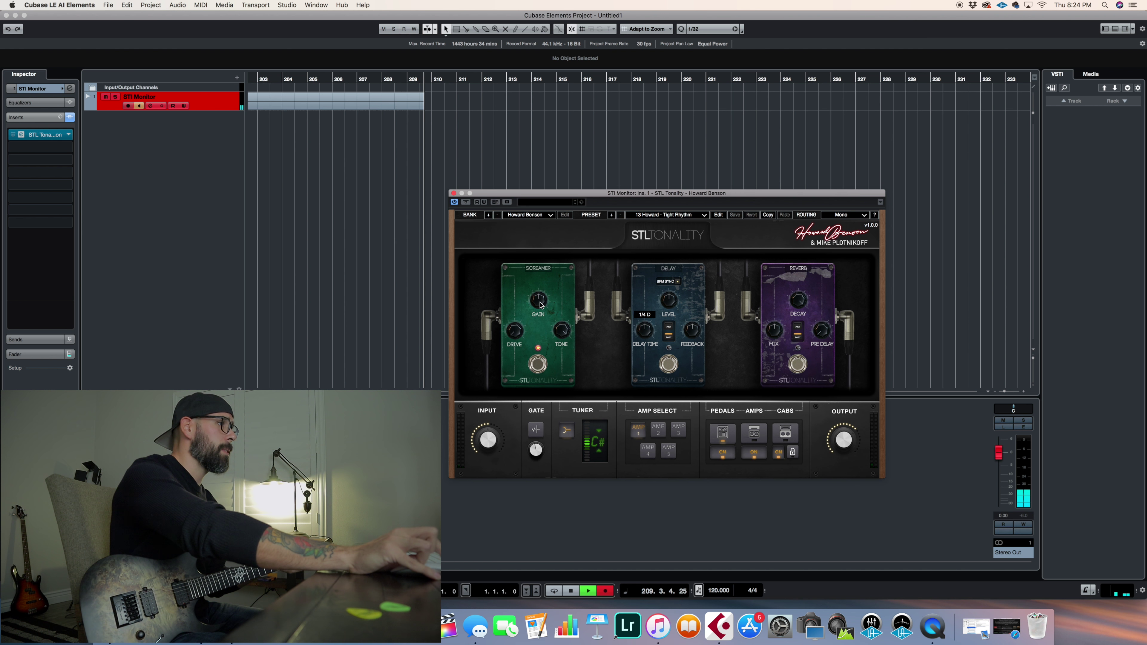
pyautogui.moveTo(541, 306); pyautogui.dragTo(529, 285)
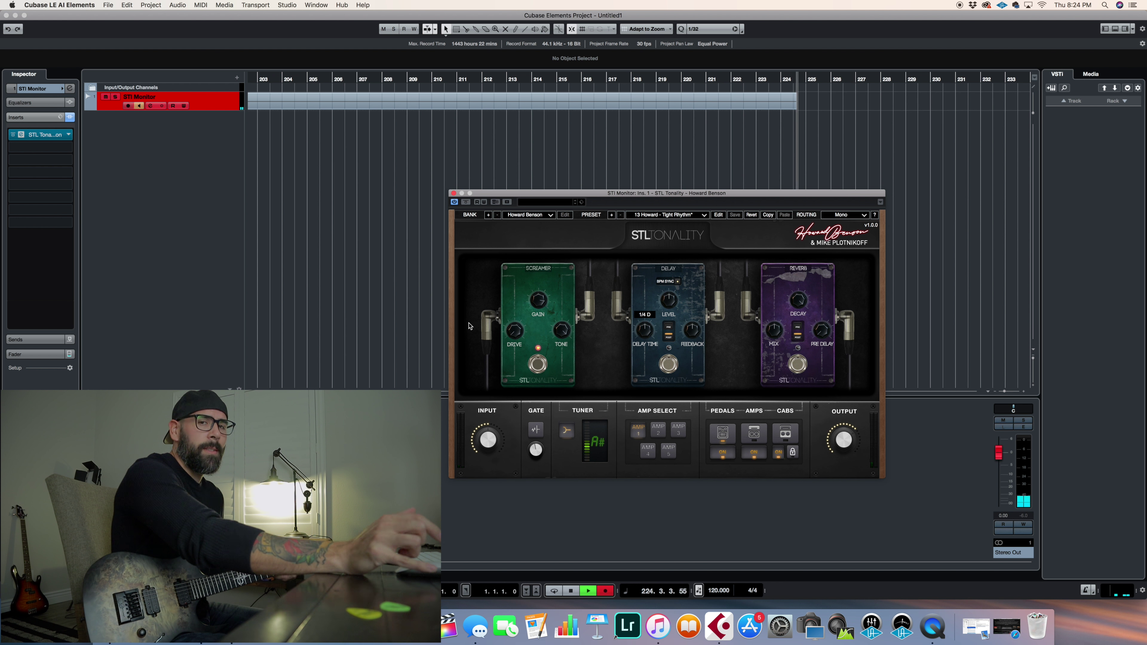
pyautogui.click(704, 215)
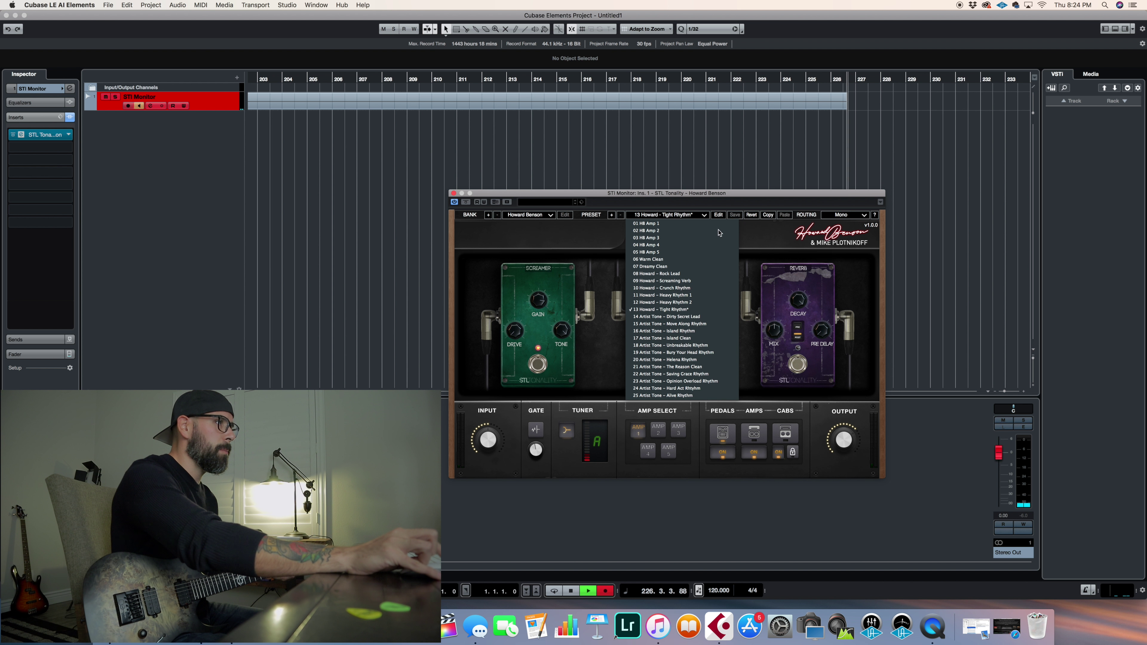
pyautogui.click(704, 217)
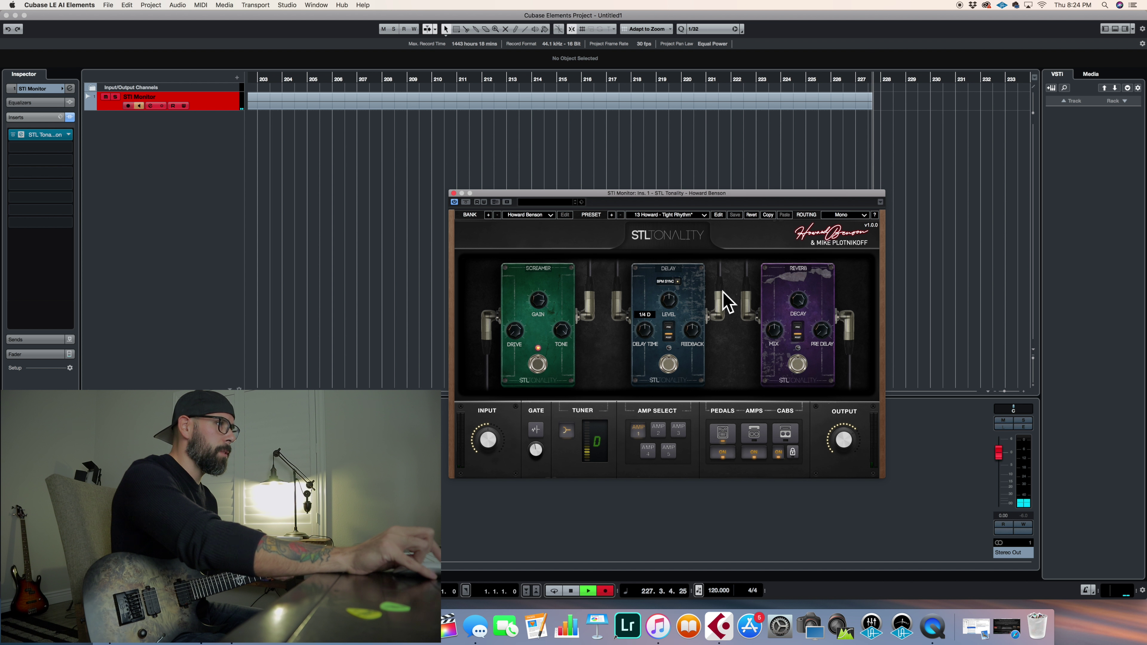
# Step: Engage the Delay pedal with a 1/4 delay time on the Tight Rhythm tone
pyautogui.click(673, 366)
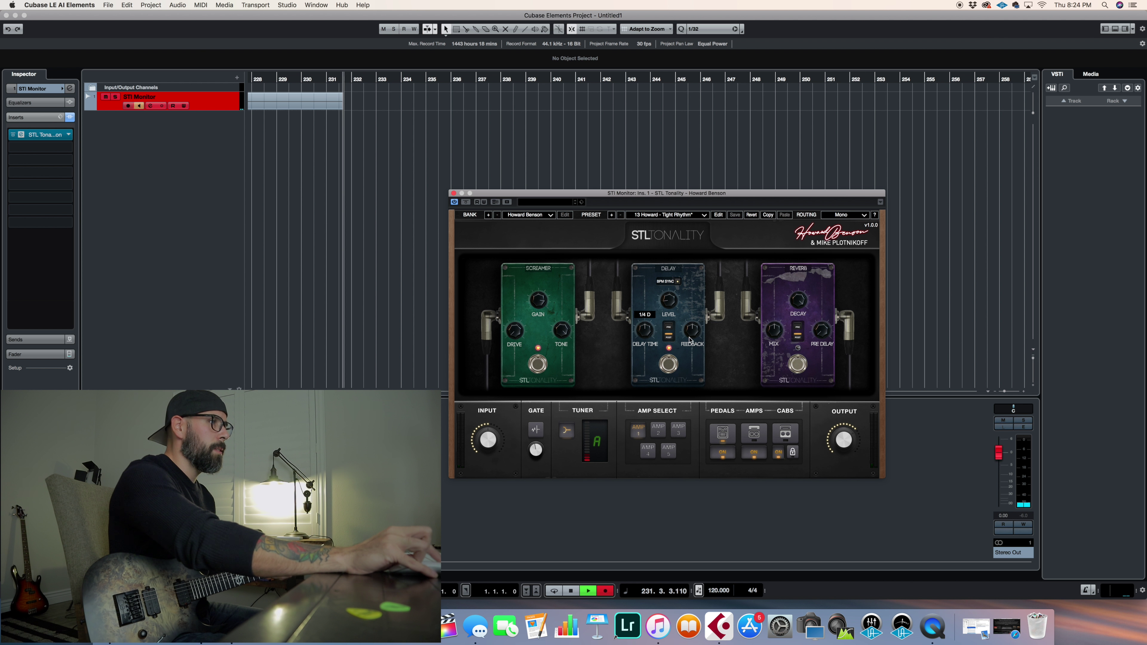
pyautogui.moveTo(689, 340)
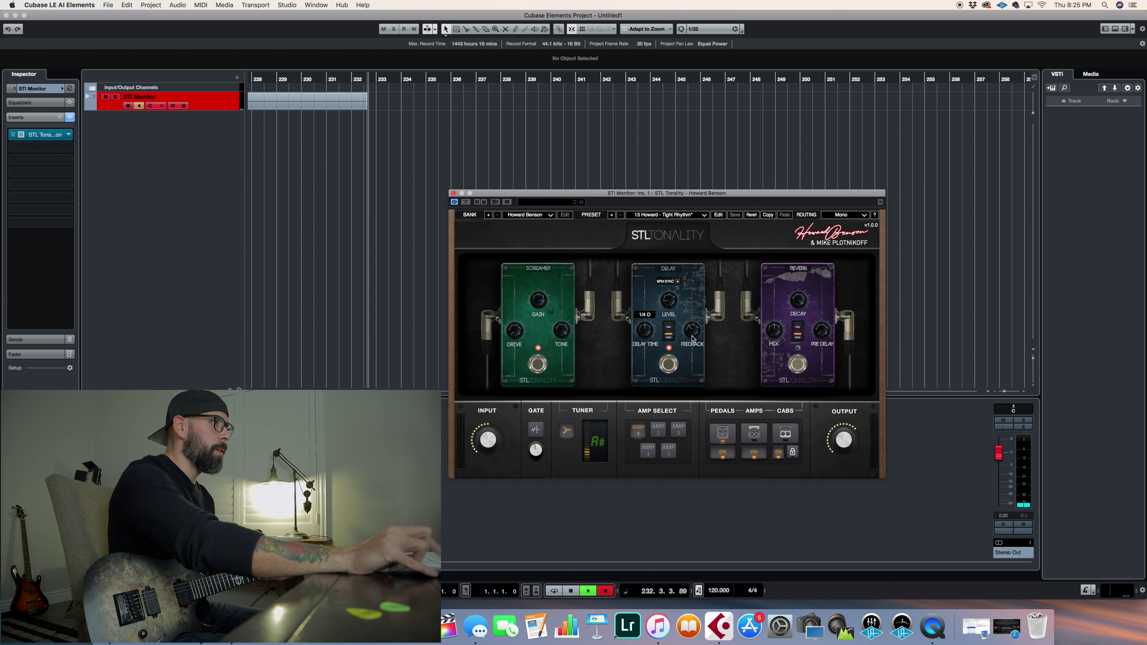
pyautogui.moveTo(645, 331); pyautogui.dragTo(641, 376)
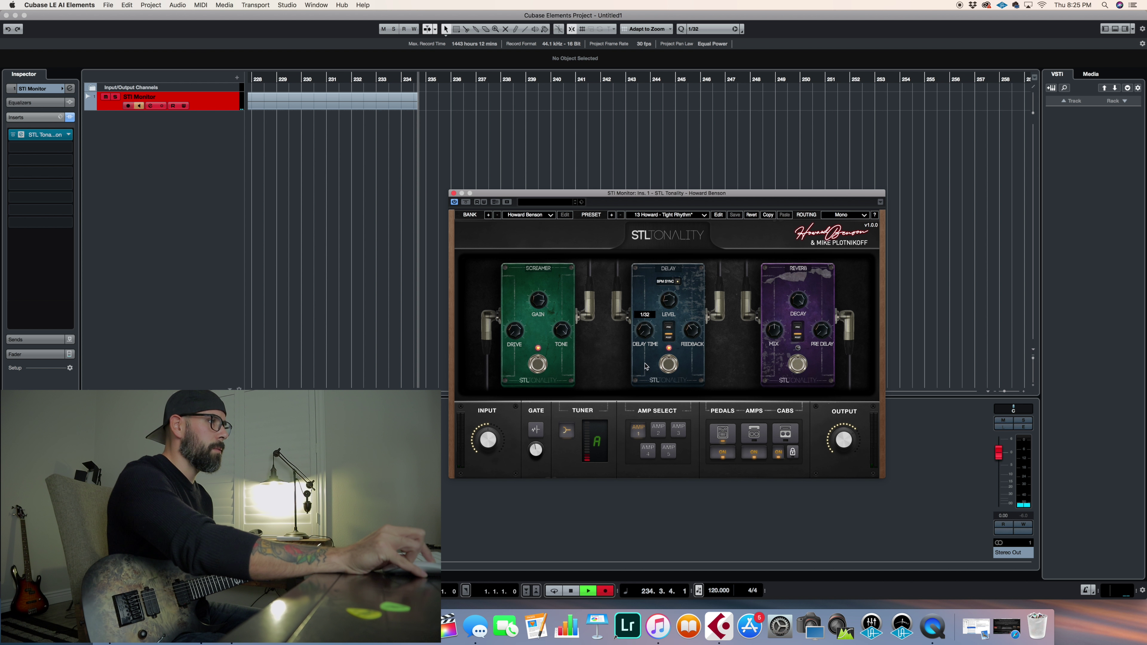
pyautogui.moveTo(641, 376); pyautogui.dragTo(647, 334)
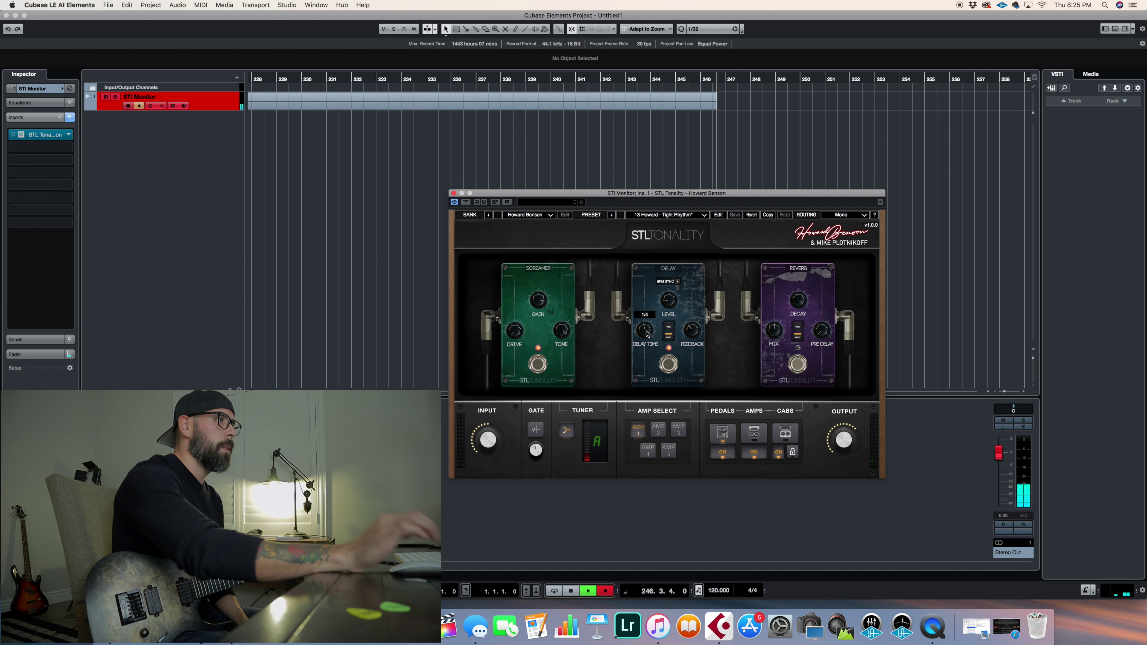
pyautogui.click(704, 216)
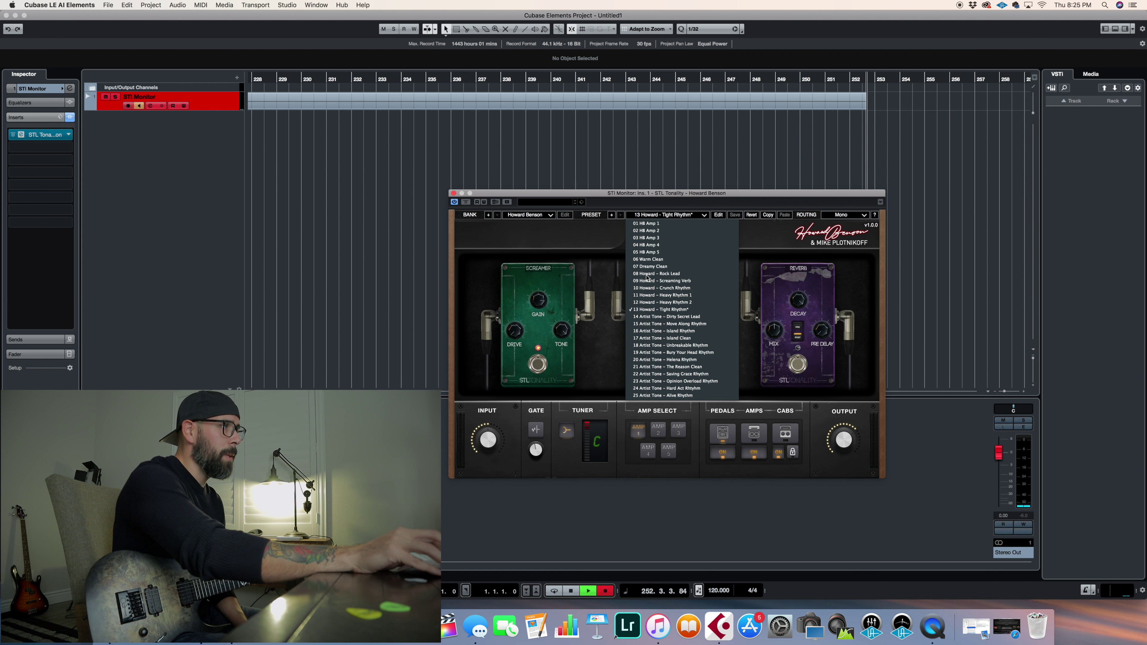
pyautogui.click(618, 240)
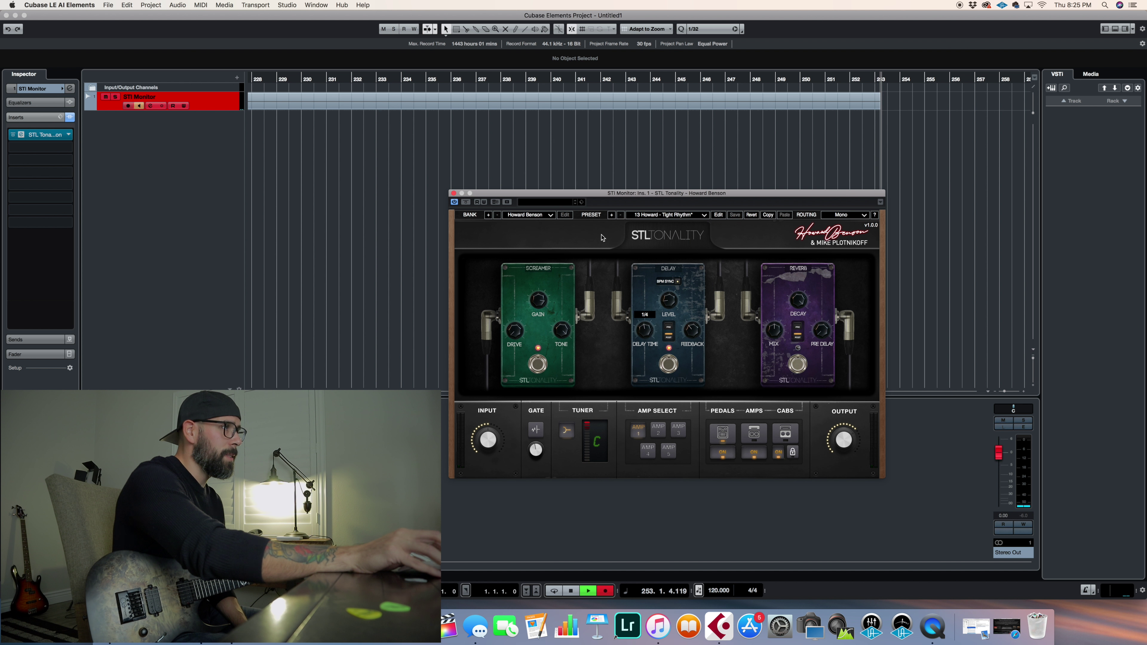
pyautogui.click(551, 215)
pyautogui.click(531, 223)
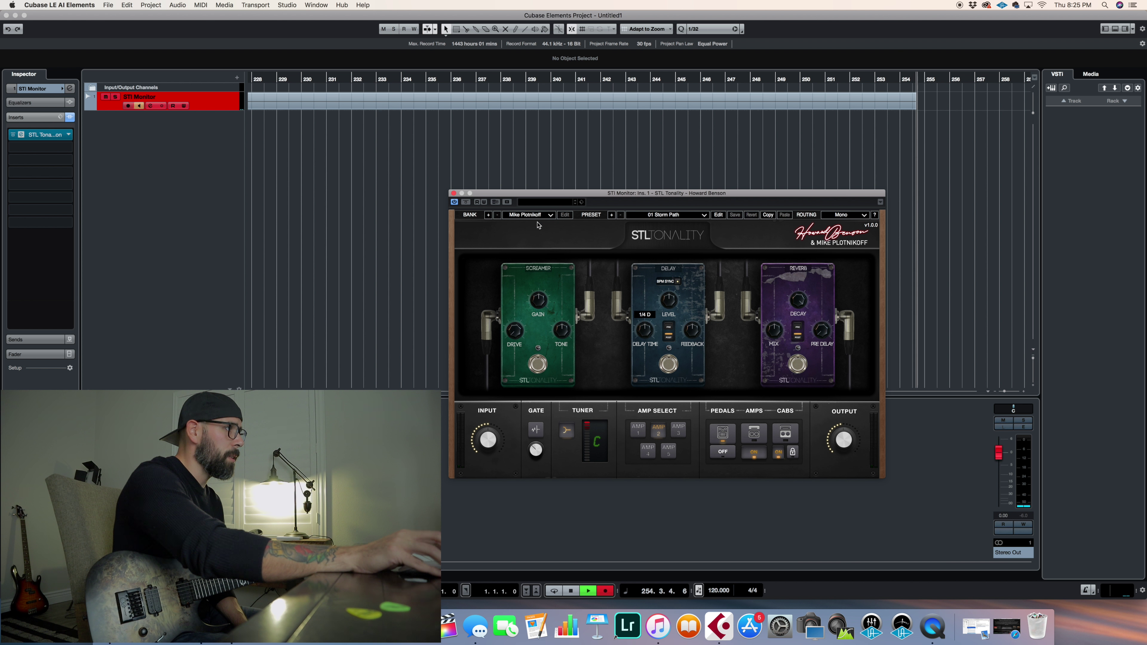
pyautogui.click(704, 216)
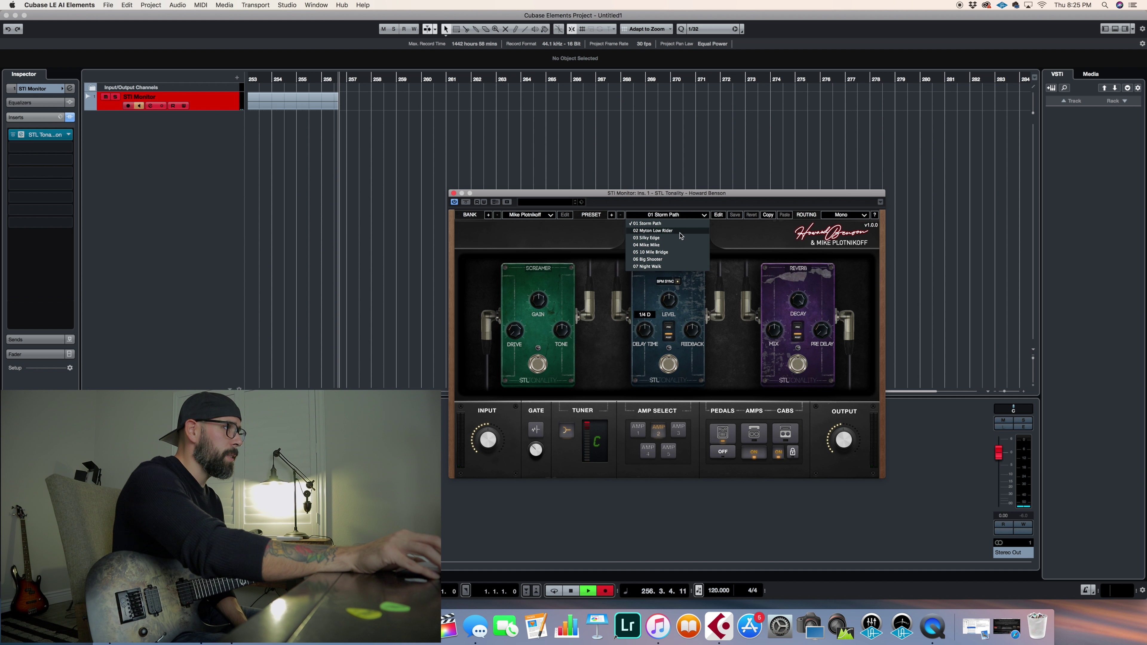
pyautogui.click(563, 233)
pyautogui.click(551, 215)
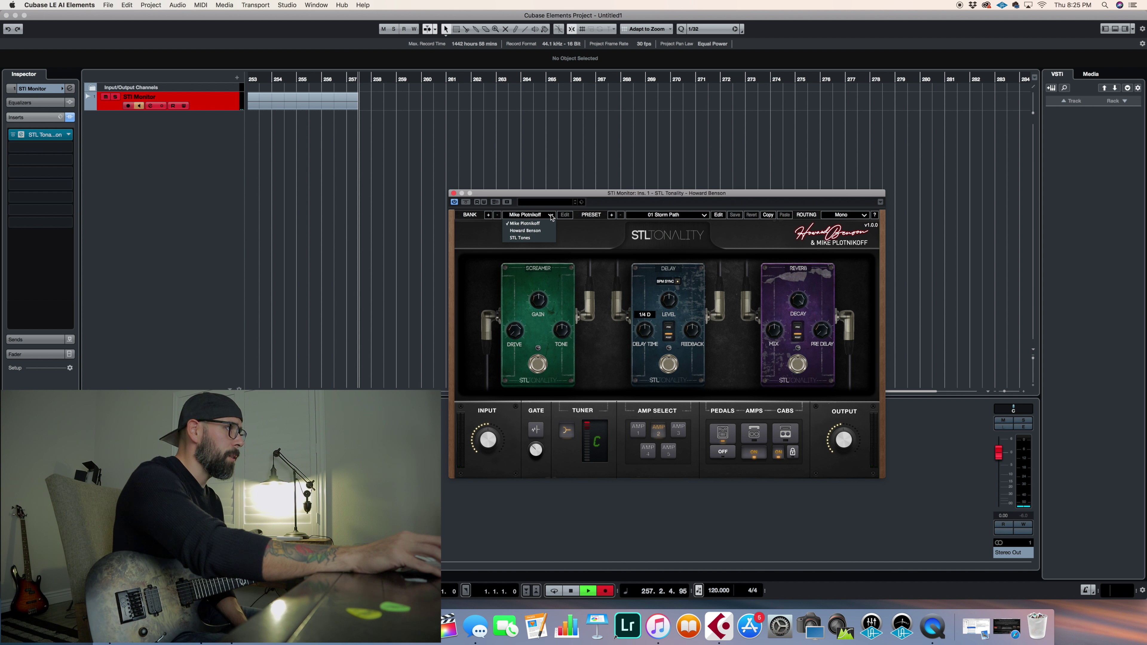
pyautogui.click(520, 238)
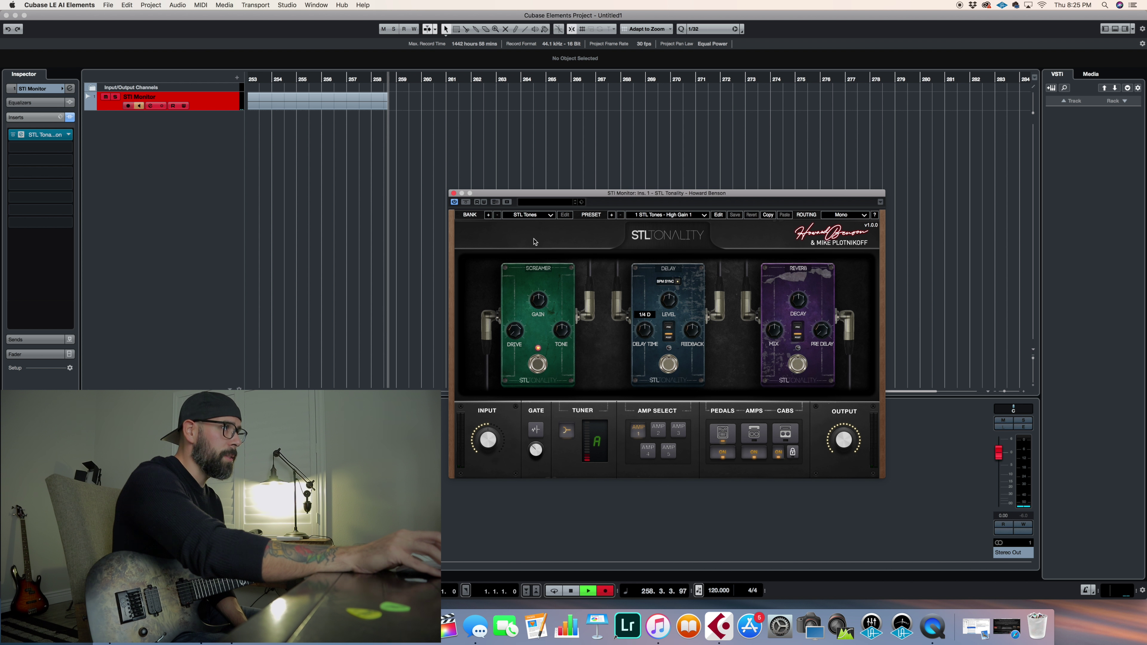
pyautogui.click(706, 216)
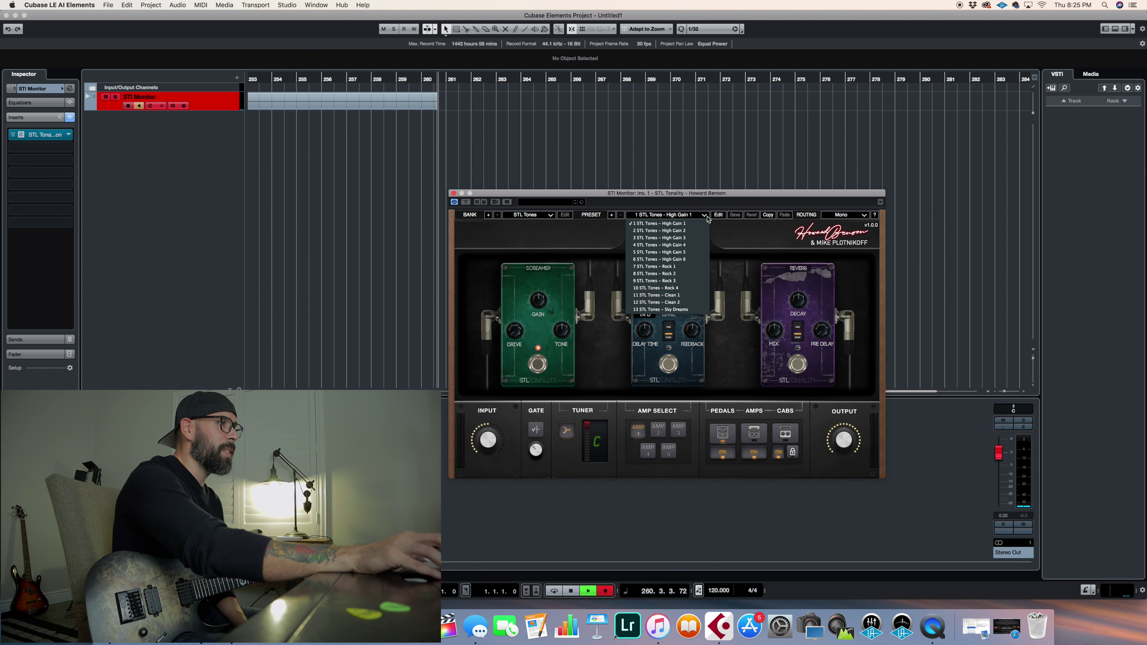
pyautogui.click(557, 240)
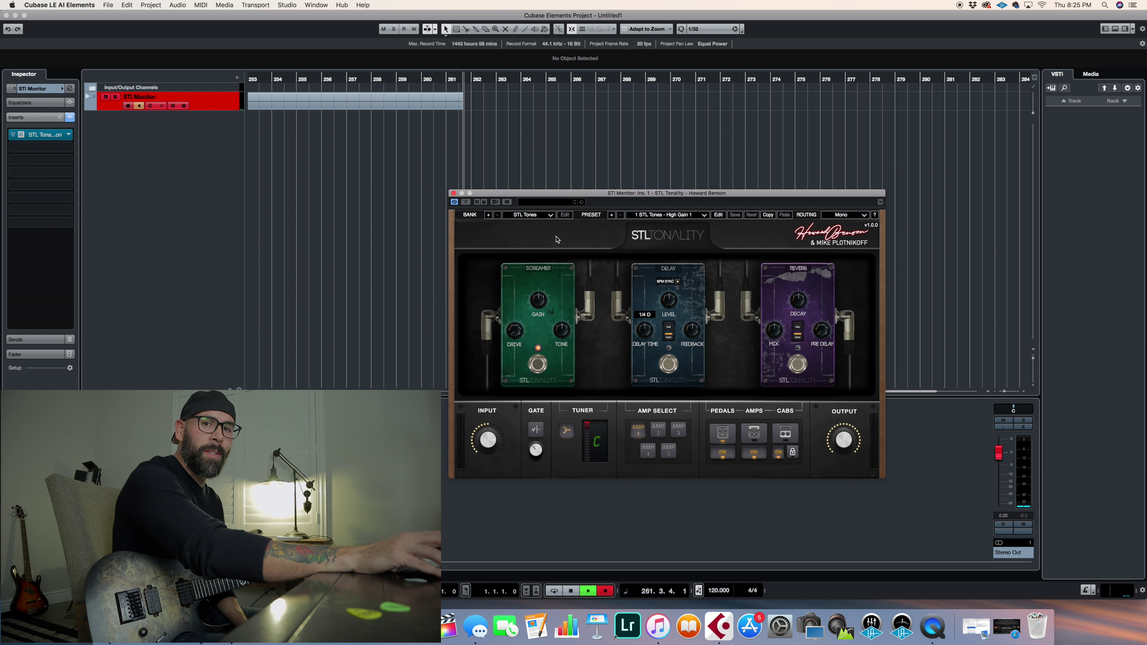